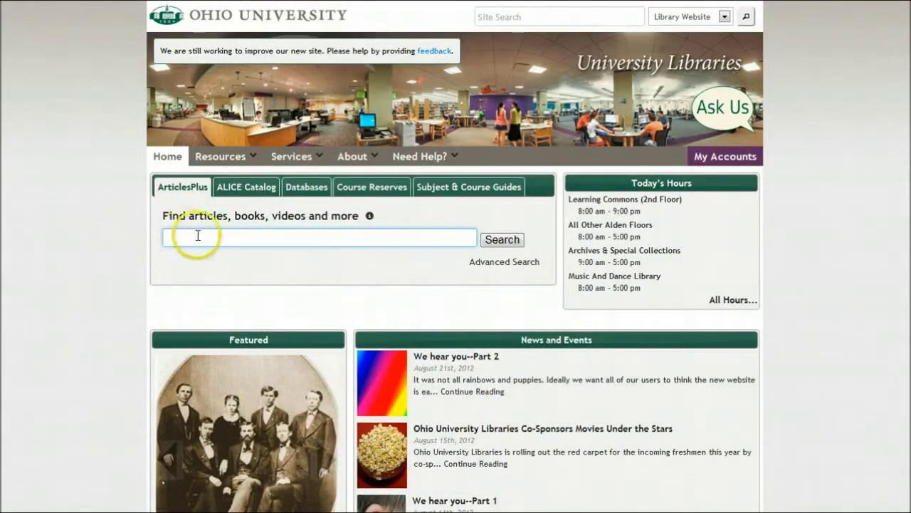
Find the JSTOR database by title in the Ohio University Libraries site and open its home page
left_click(306, 188)
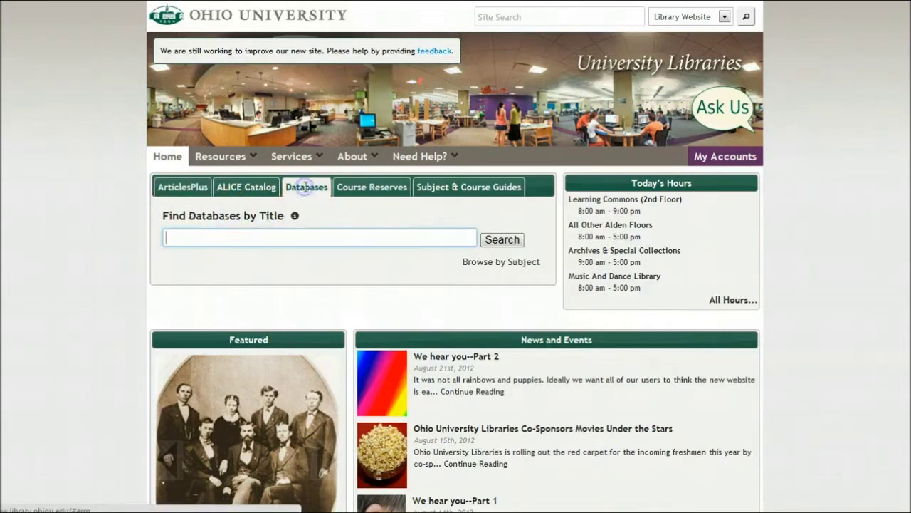
left_click(182, 236)
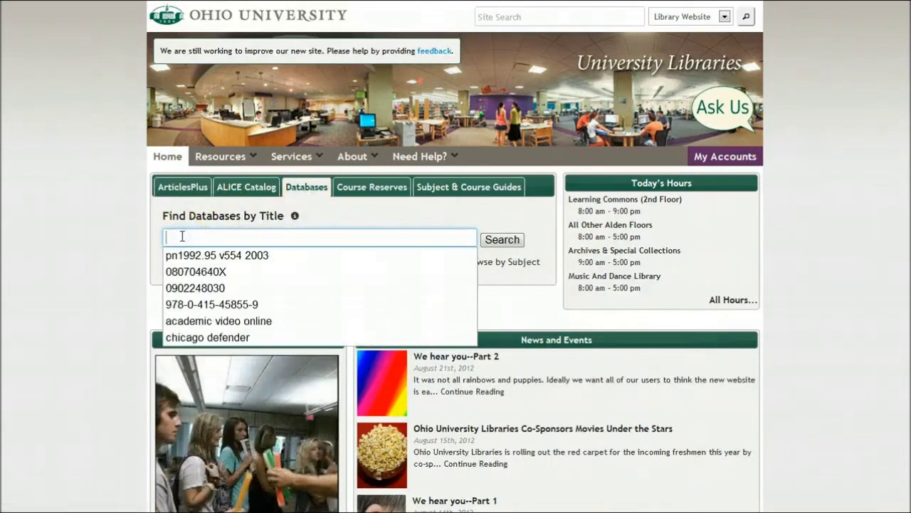
type("jstor")
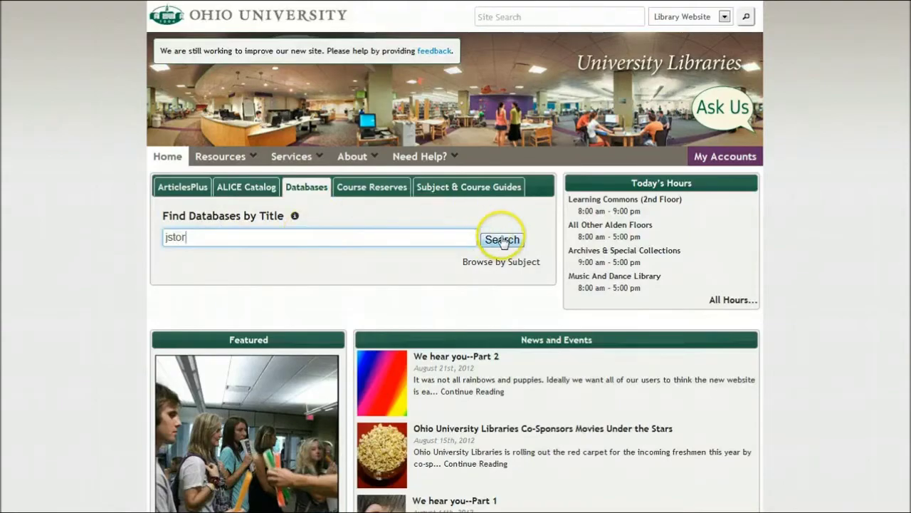
left_click(501, 239)
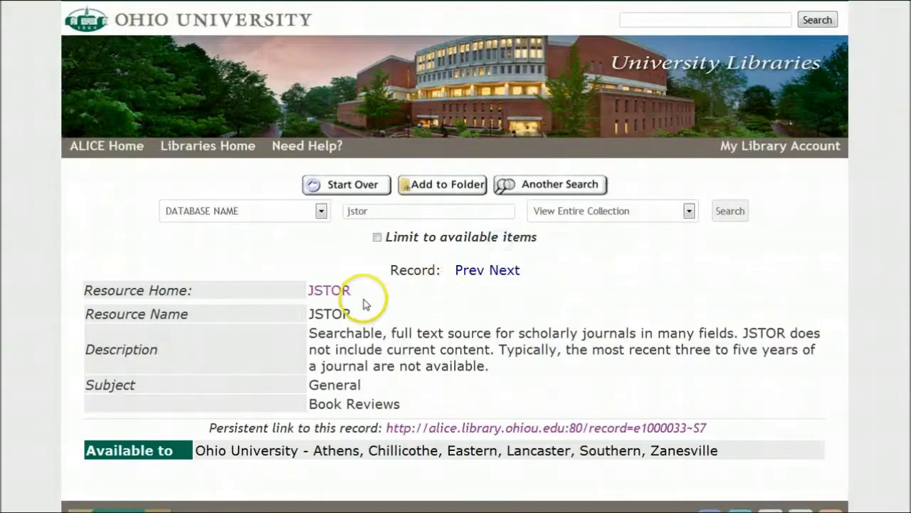
left_click(327, 292)
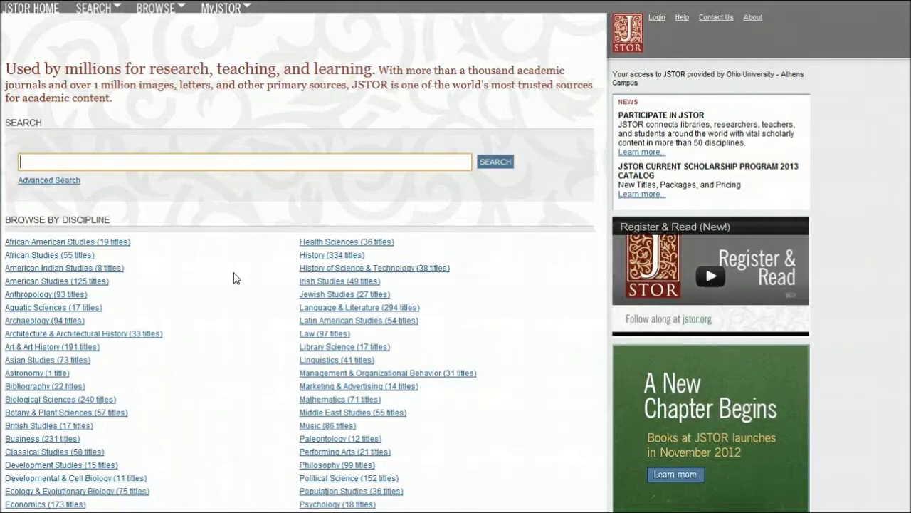
Open JSTOR's Advanced Search form and begin entering the first search term
left_click(114, 11)
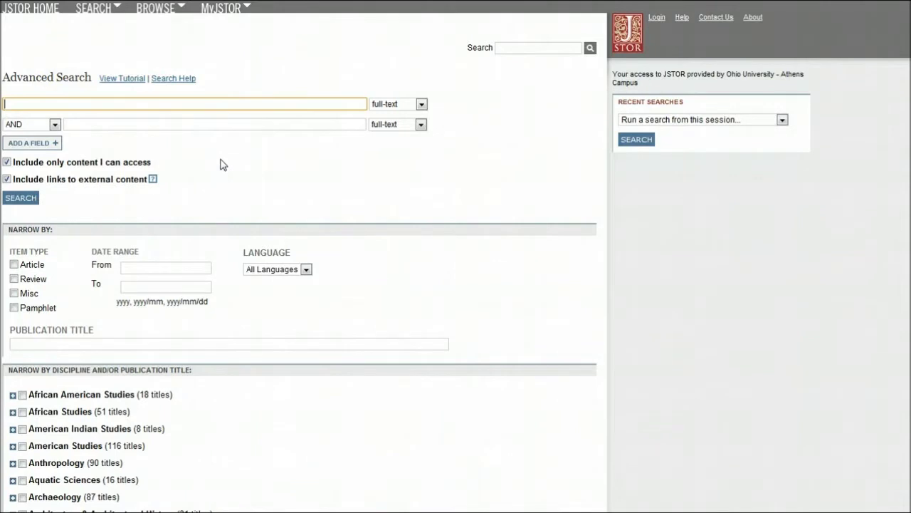
left_click(19, 103)
type("christopher marlowe")
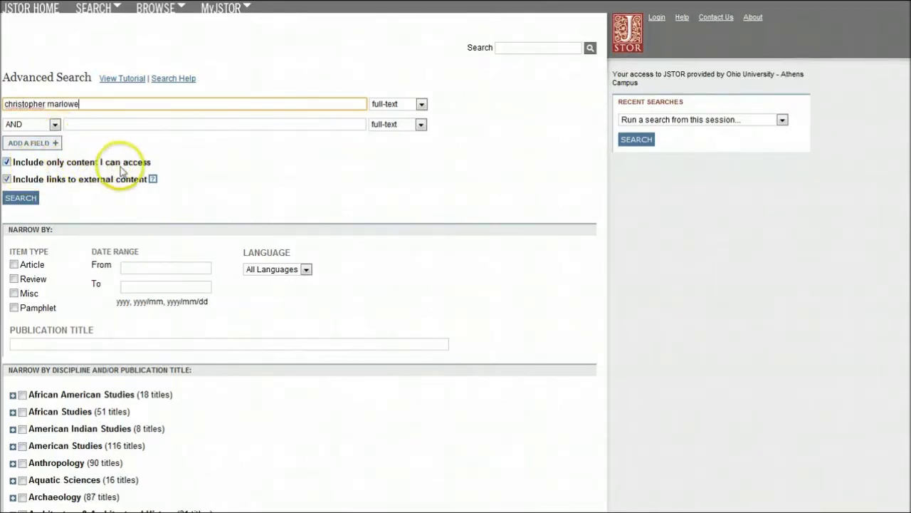
Search 'christopher marlowe' as English-language articles only, excluding external content links
left_click(6, 180)
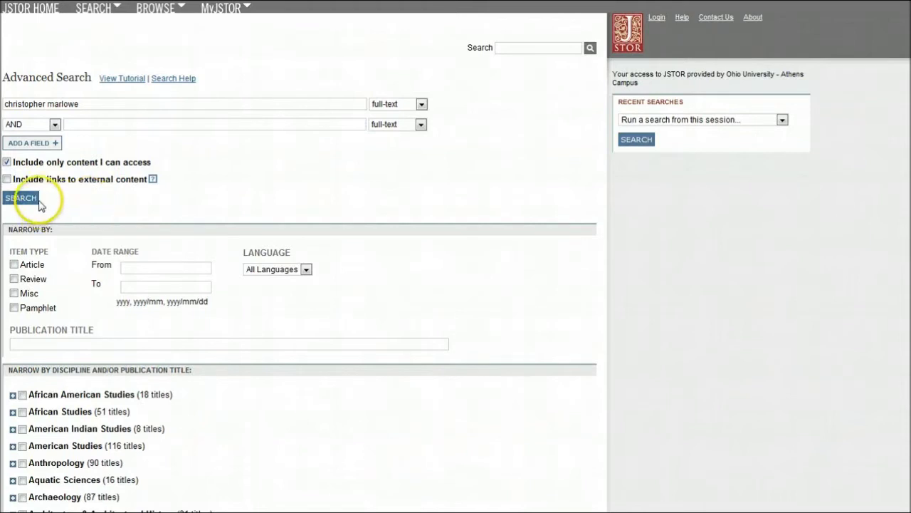
left_click(14, 265)
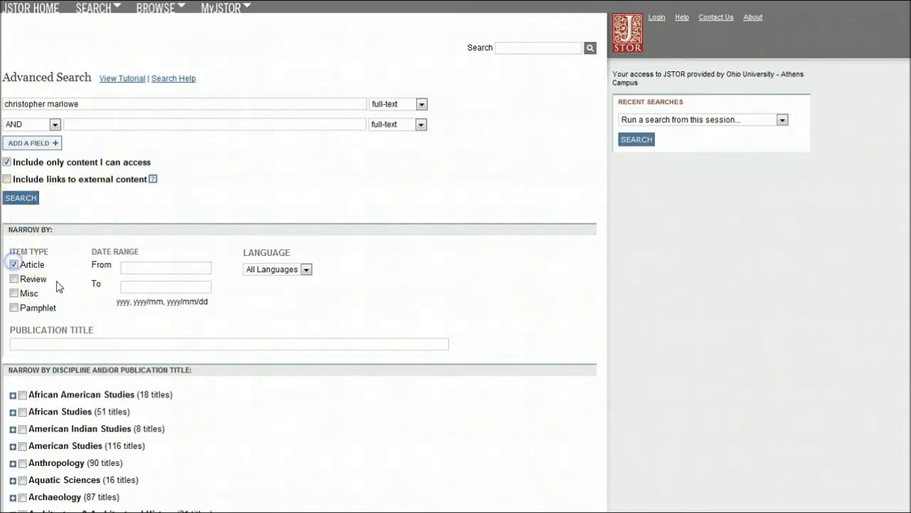
left_click(260, 270)
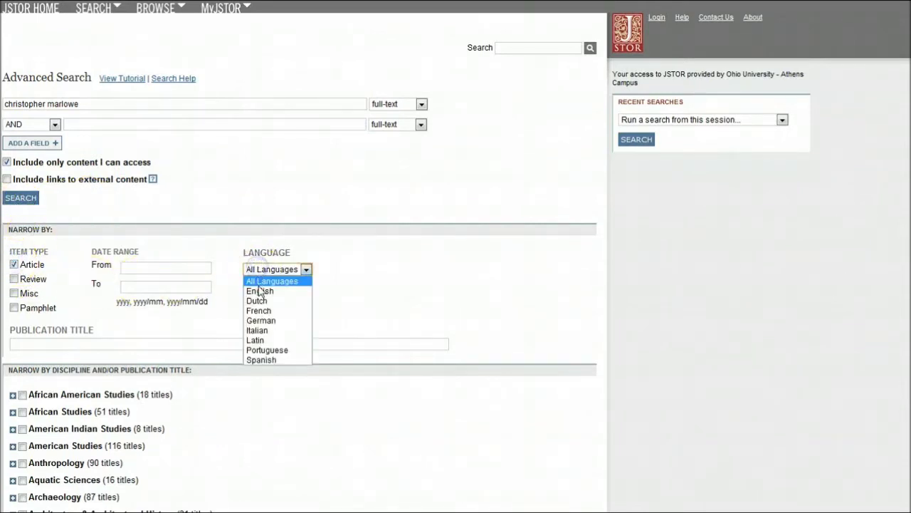
left_click(260, 291)
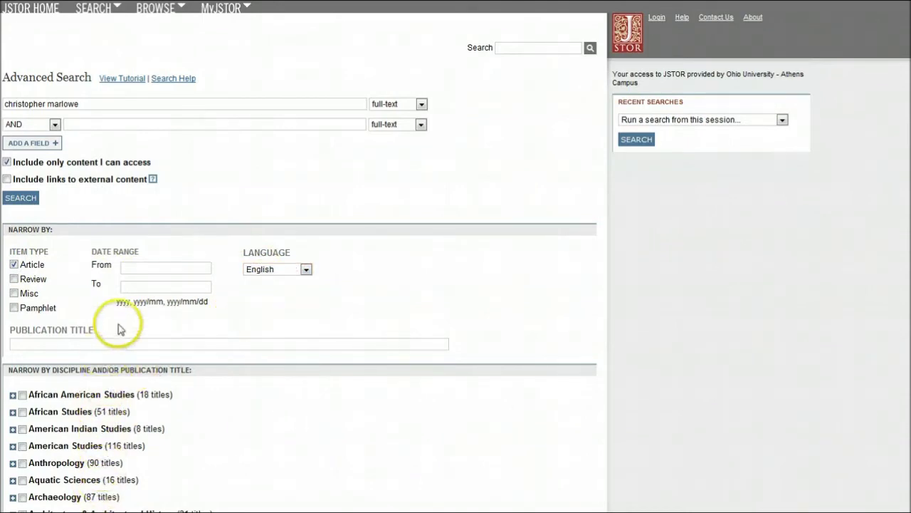
left_click(21, 199)
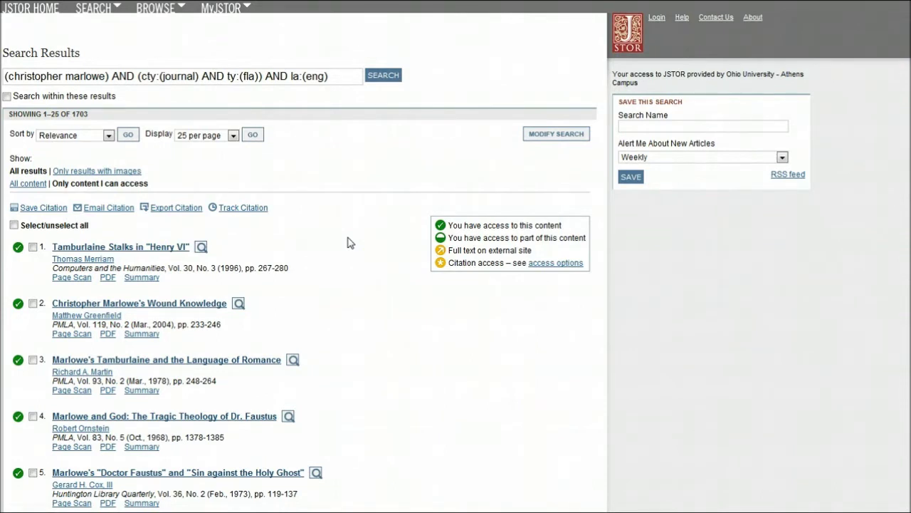
Add the Language & Literature discipline filter to the Marlowe search, giving 1,182 results
left_click(556, 135)
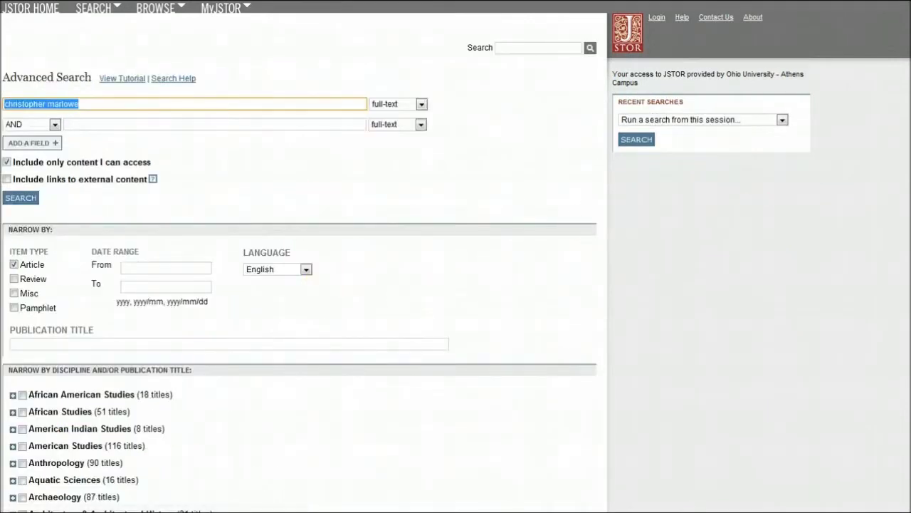
scroll(299, 257, "down", 3)
scroll(299, 256, "down", 5)
scroll(299, 256, "down", 1)
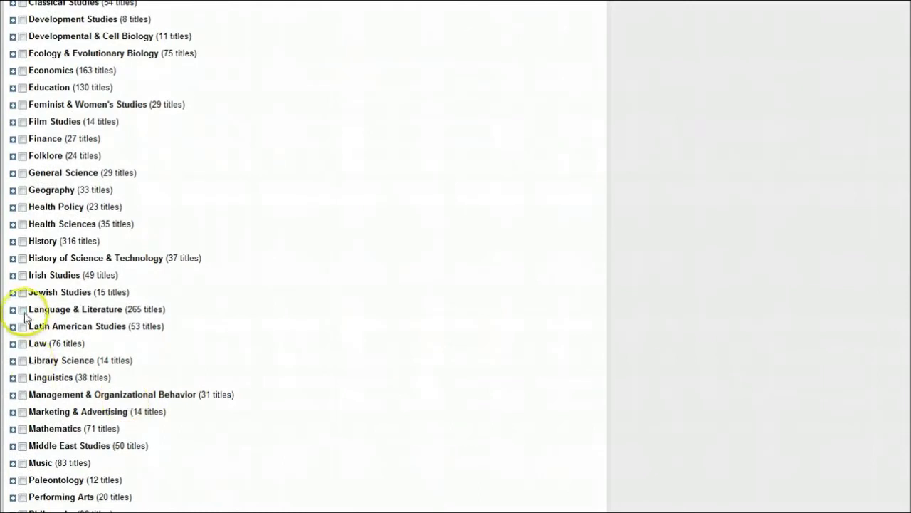
left_click(22, 309)
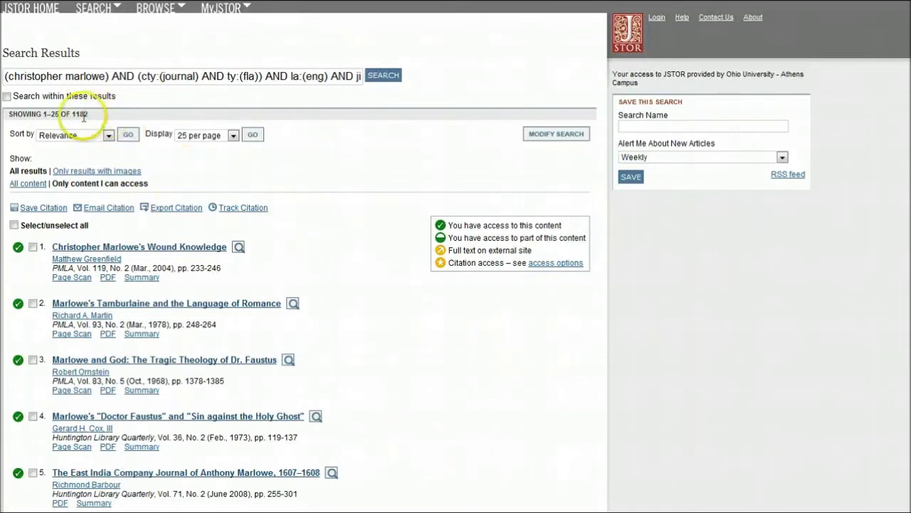
Rerun the search with 'faustus' as a second AND term, giving 411 results
left_click_drag(74, 115, 81, 113)
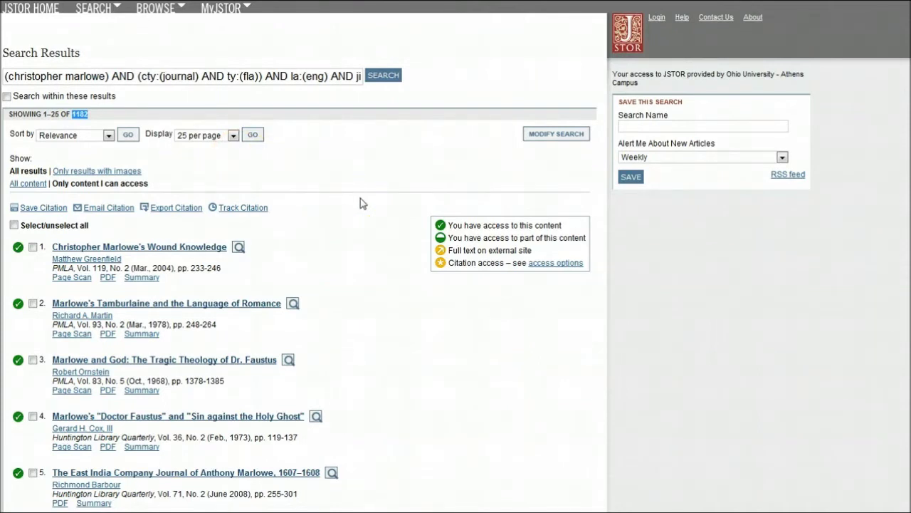
left_click(556, 135)
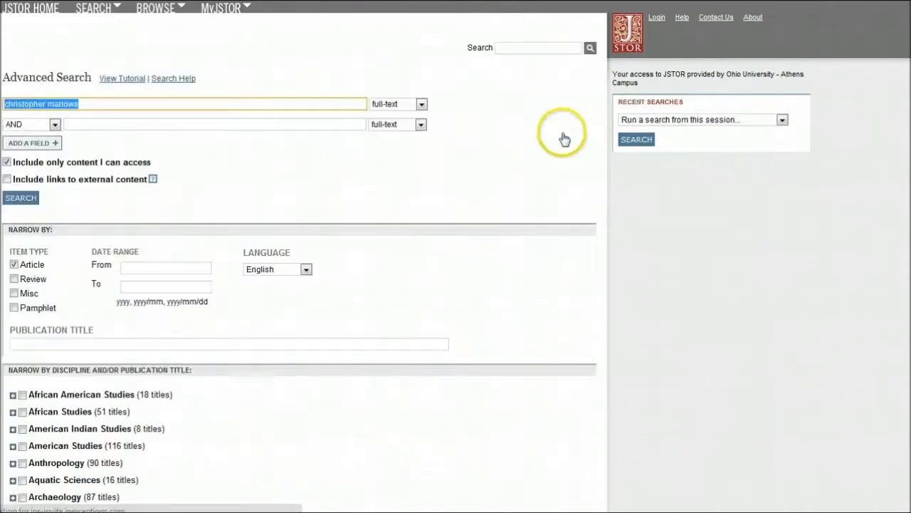
left_click(89, 122)
type("faustus")
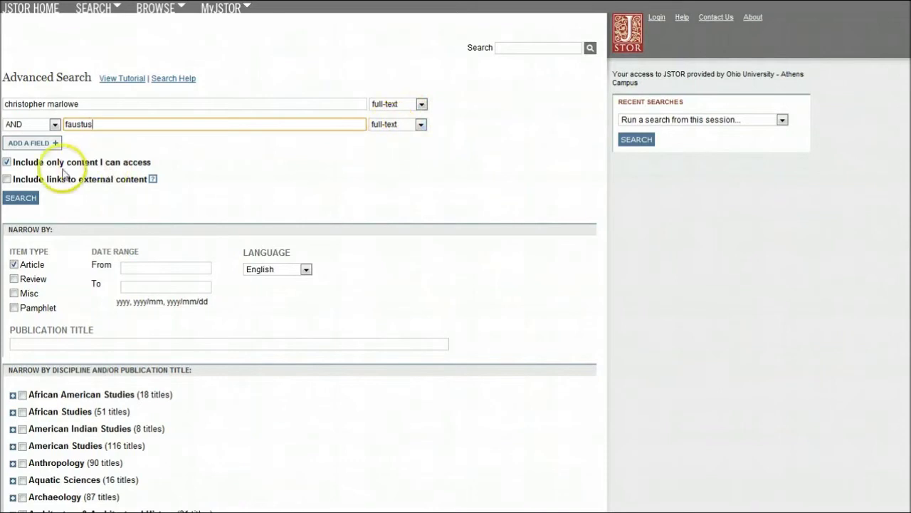
left_click(21, 198)
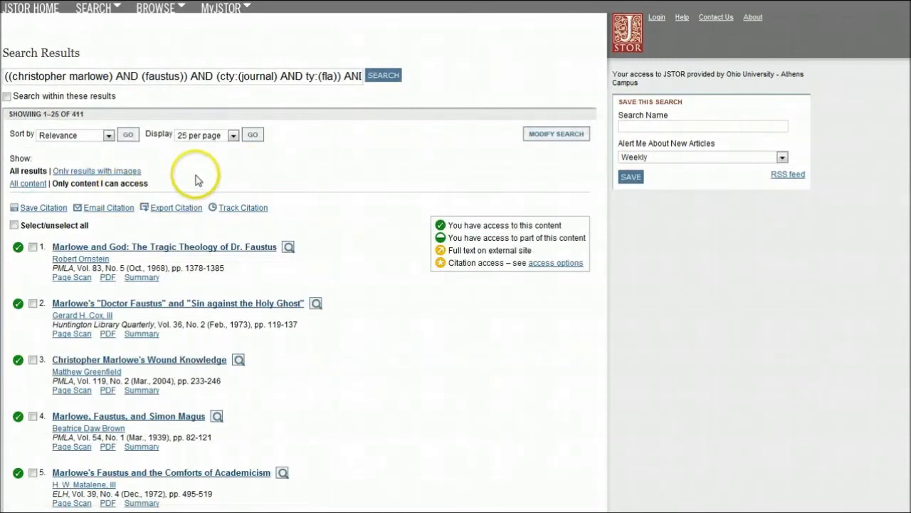
Sort the 411 results by Oldest to Newest
left_click(108, 136)
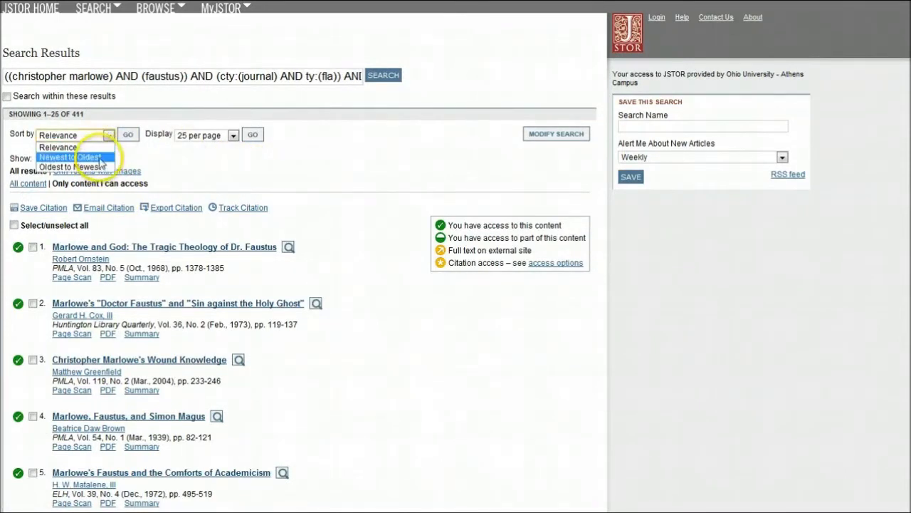
left_click(99, 167)
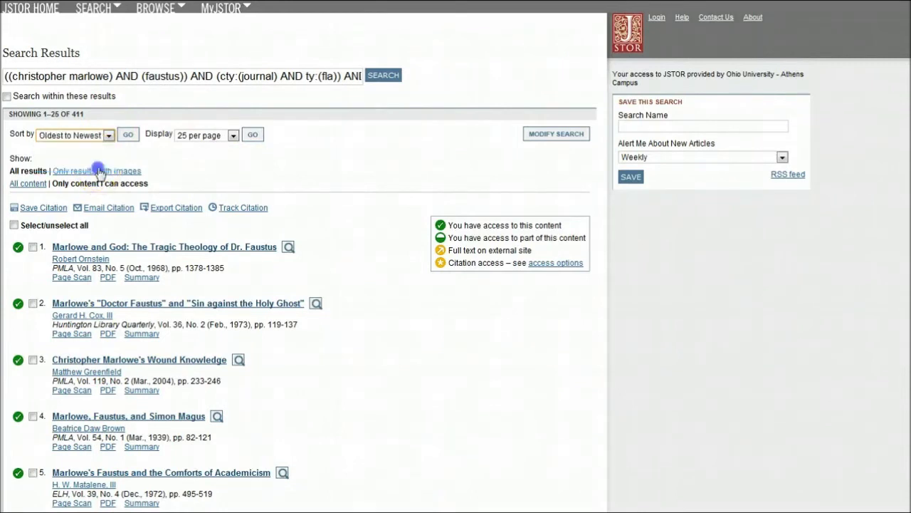
left_click(293, 135)
left_click(127, 135)
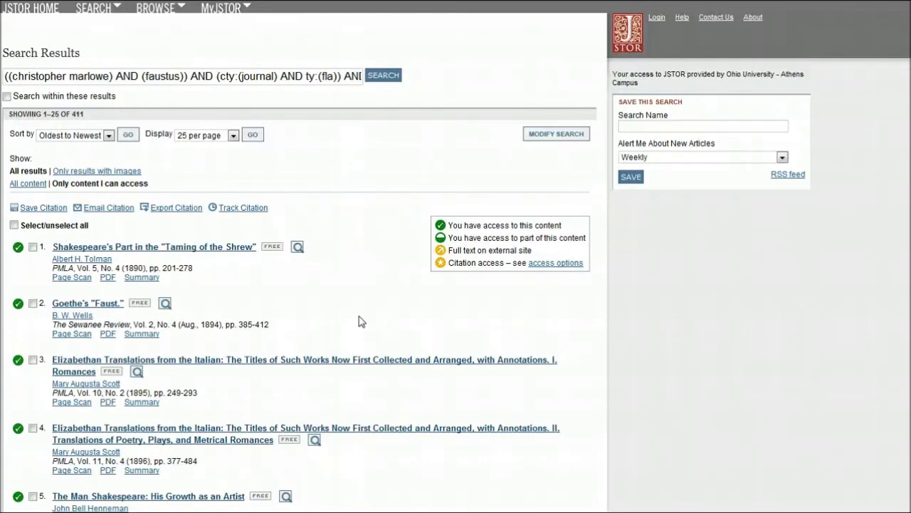
left_click(198, 435)
left_click(199, 439)
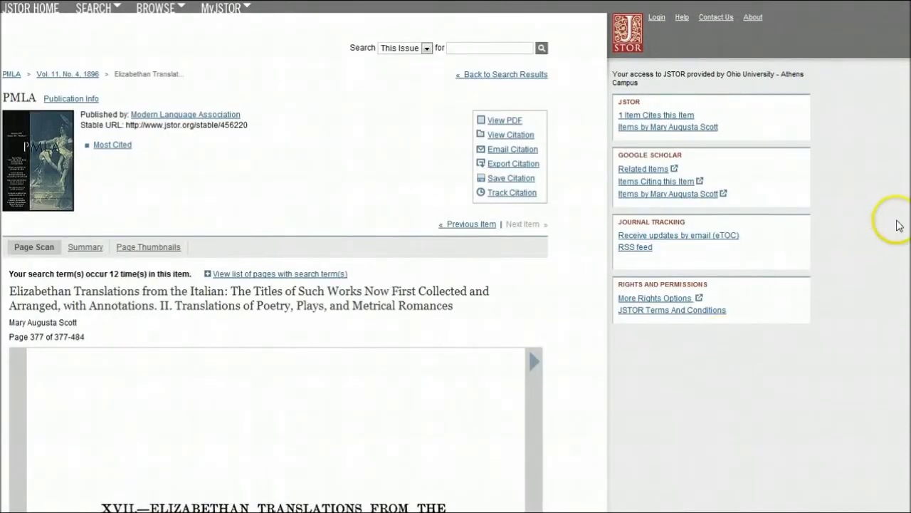
scroll(897, 191, "down", 3)
scroll(898, 191, "down", 4)
scroll(898, 191, "up", 4)
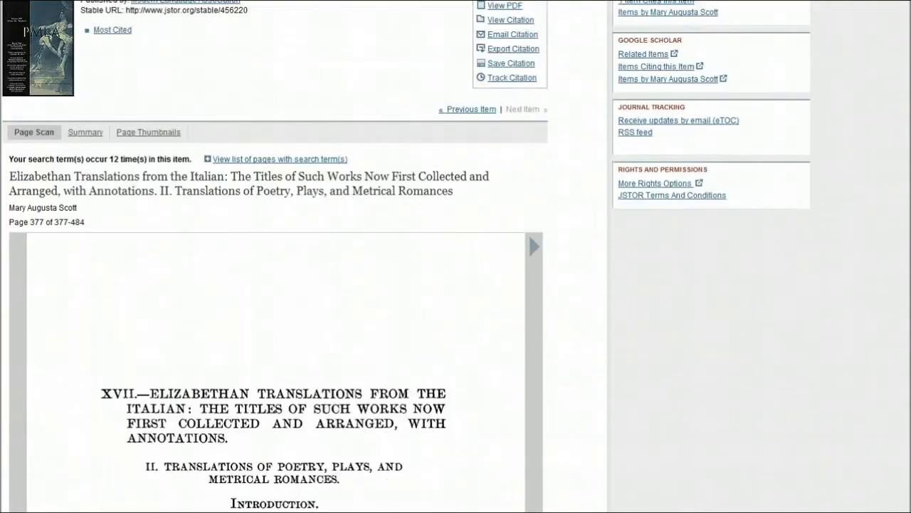
scroll(897, 191, "up", 3)
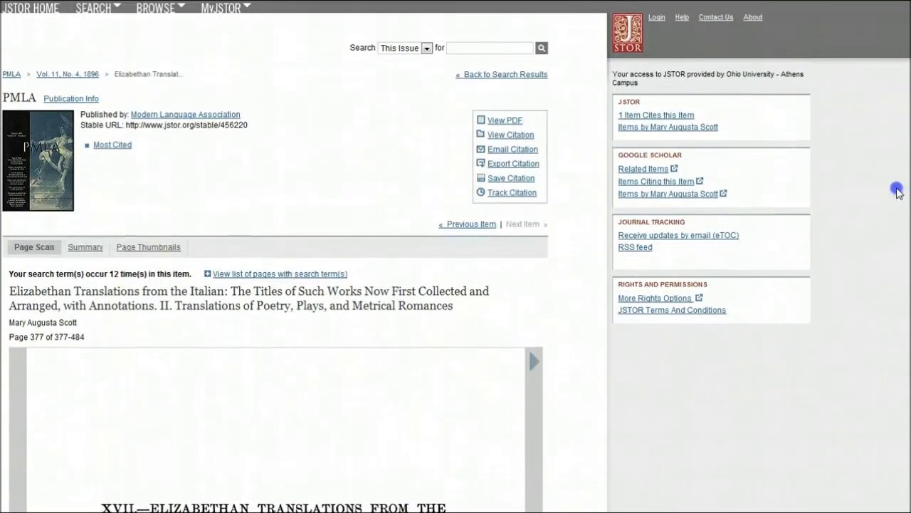
left_click(499, 126)
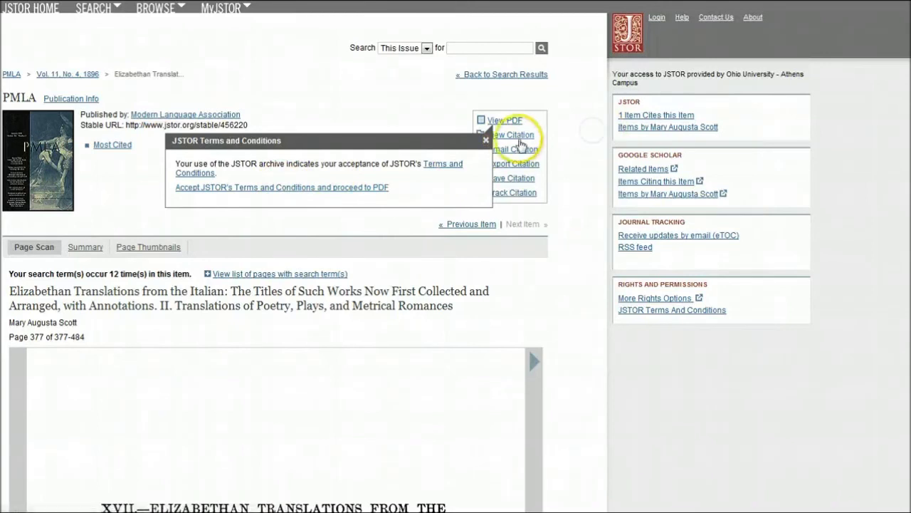
left_click(485, 139)
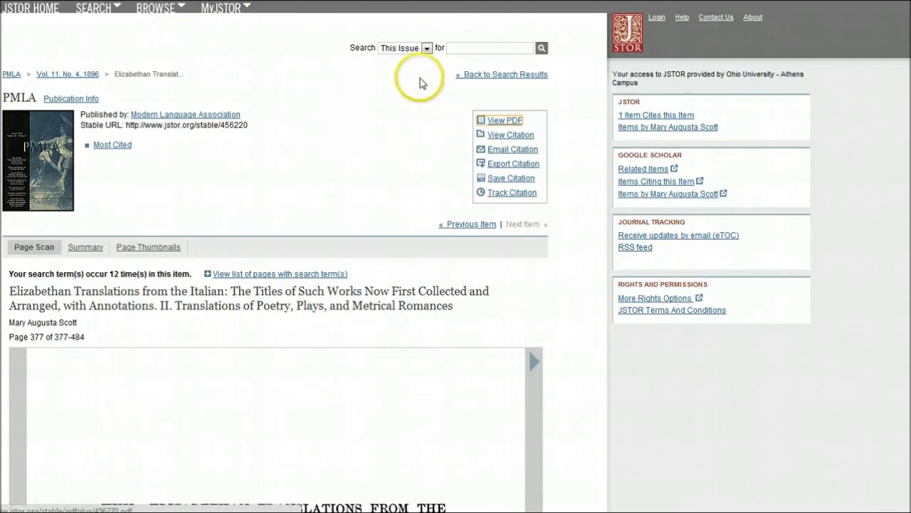
left_click(488, 75)
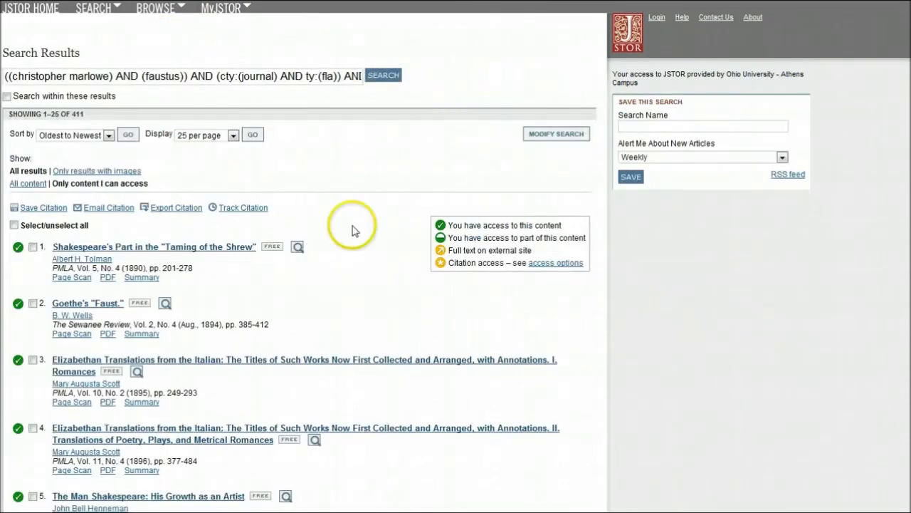